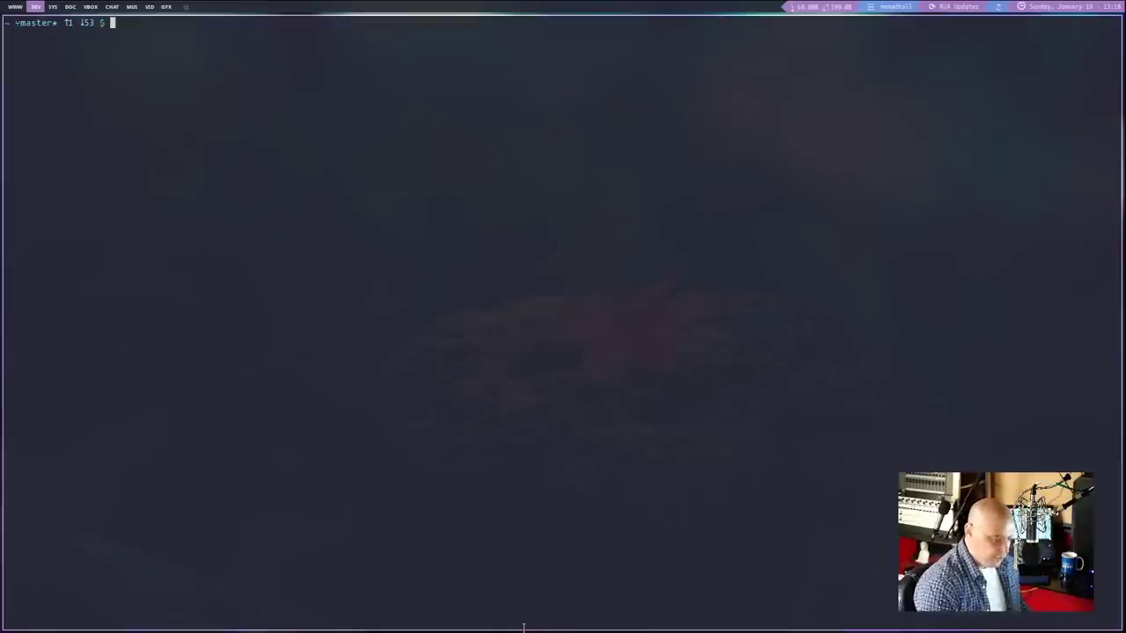
# - Enlarge the terminal text, then try and clear the xserver-xephyr and xorg-server-xephyr package names
pyautogui.write('x')
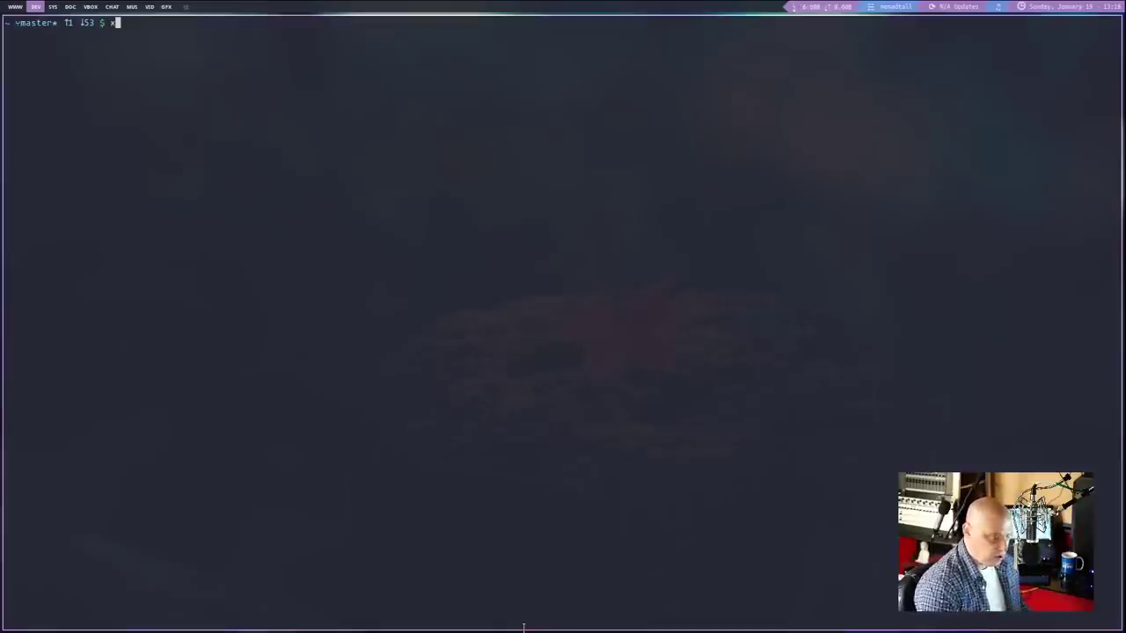
pyautogui.write('server-xephyr')
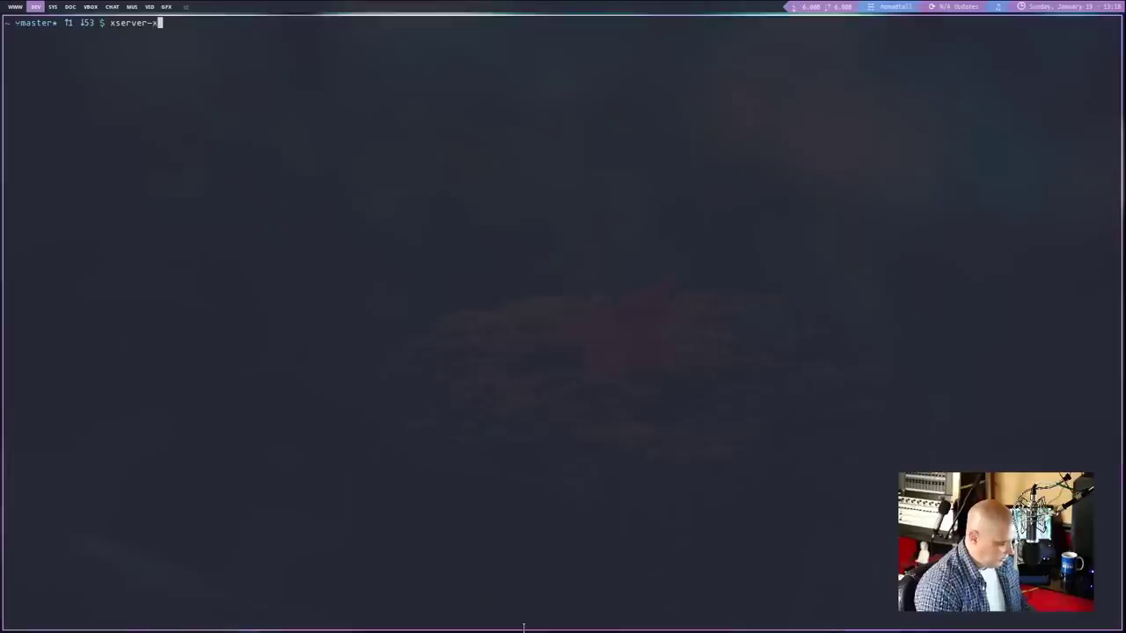
pyautogui.hotkey('ctrl', '+')
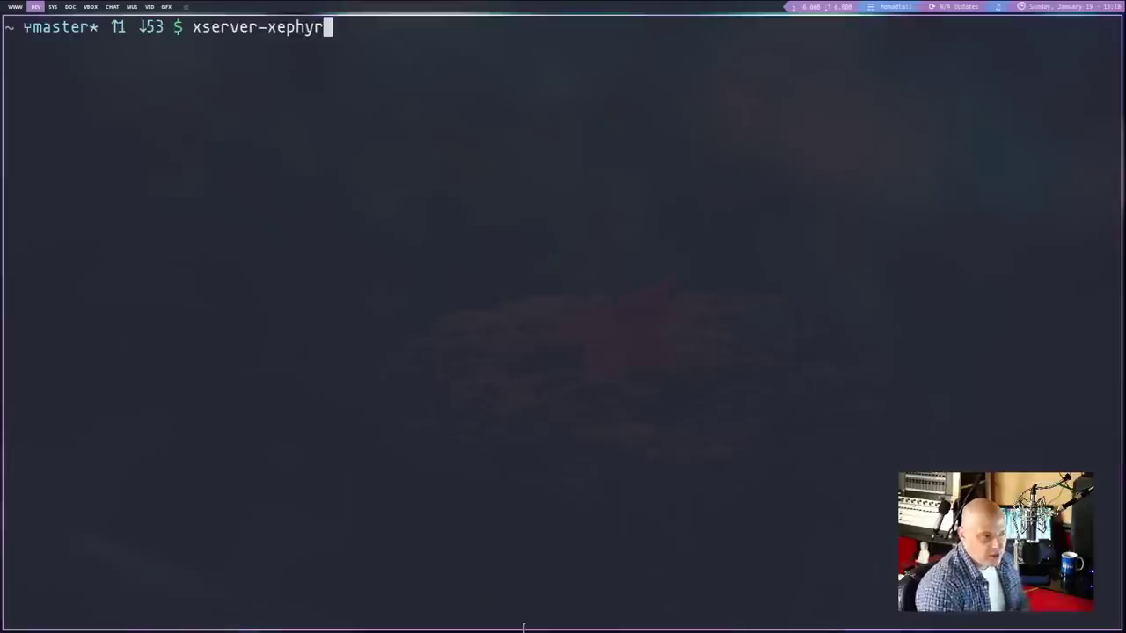
pyautogui.hotkey('ctrl', 'u')
pyautogui.write('xor')
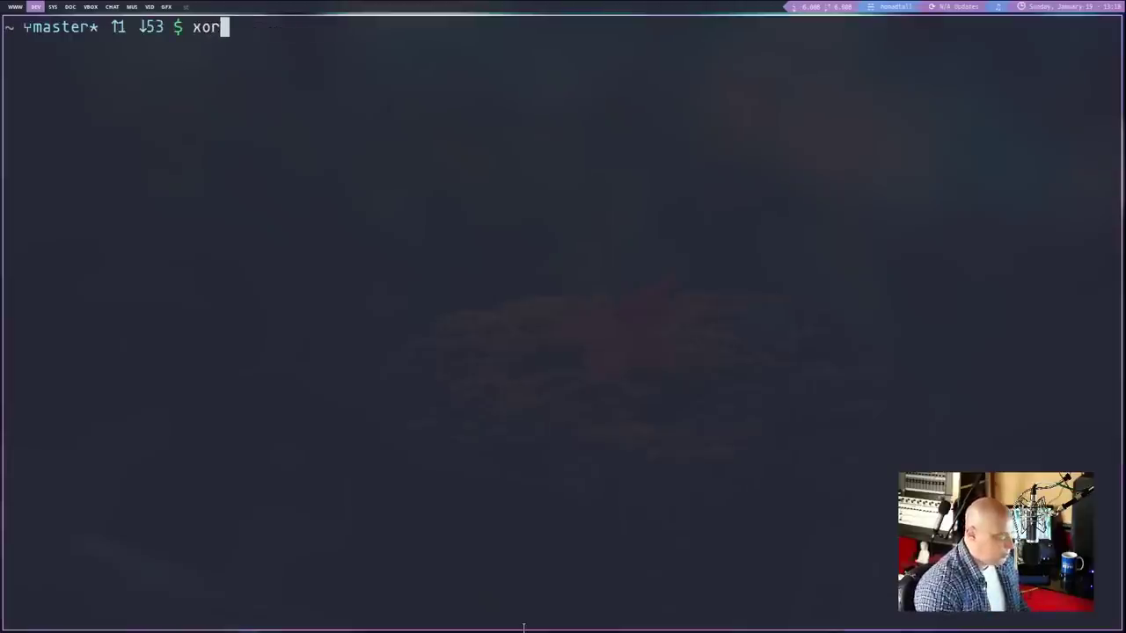
pyautogui.write('g-server')
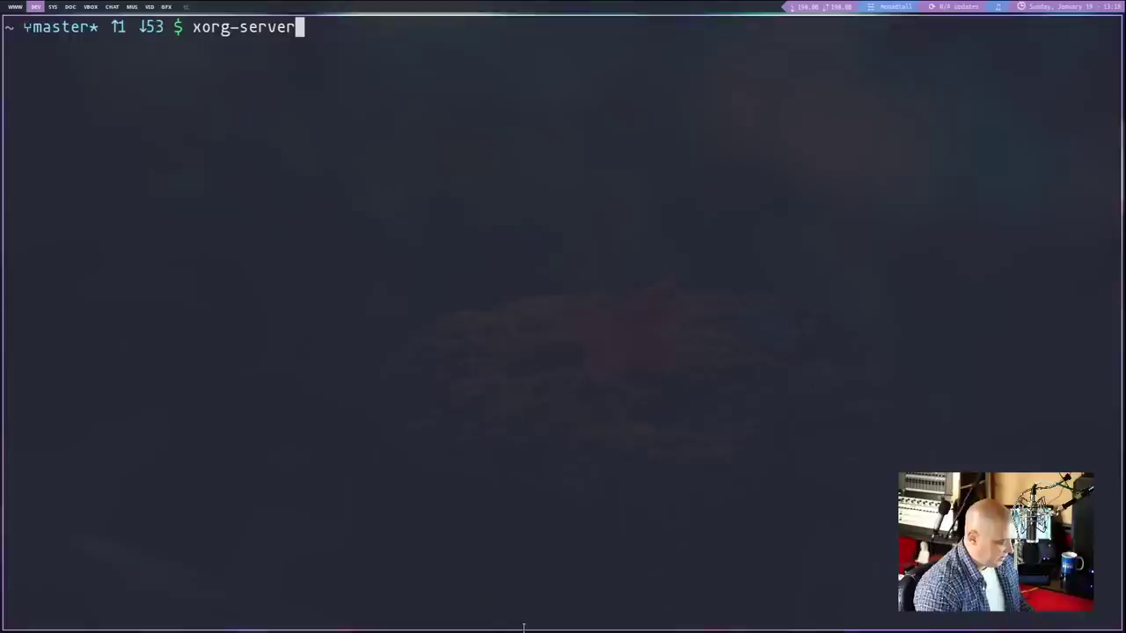
pyautogui.write('-xephyr')
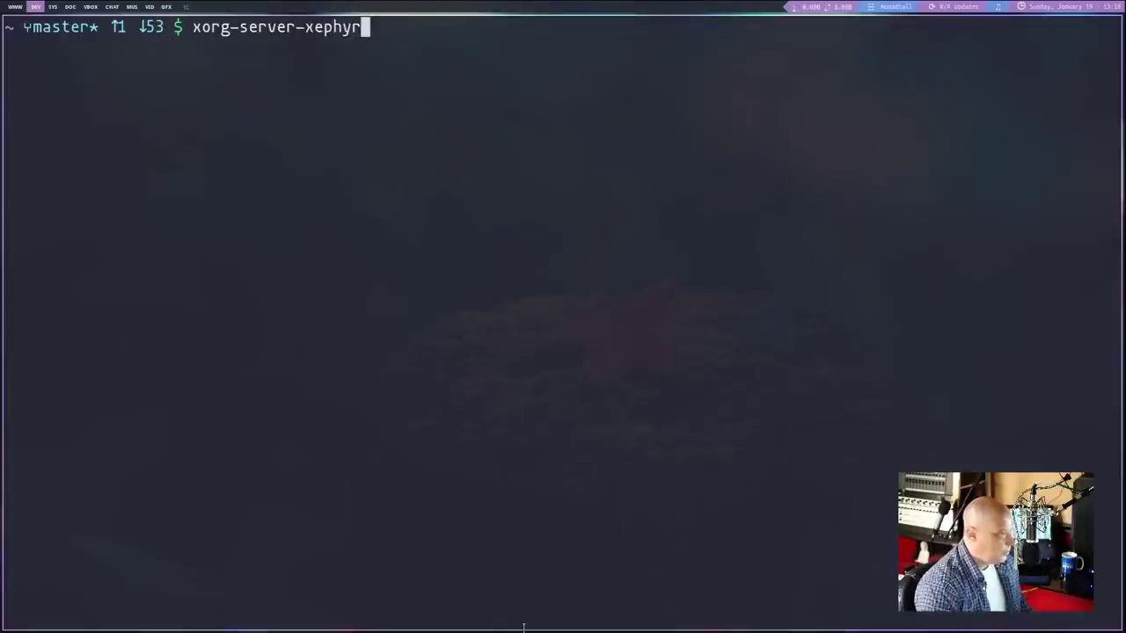
pyautogui.press('BackSpace')
pyautogui.press('BackSpace')
pyautogui.press('BackSpace')
pyautogui.press('BackSpace')
pyautogui.press('BackSpace')
pyautogui.press('BackSpace')
pyautogui.press('BackSpace')
pyautogui.press('BackSpace')
pyautogui.press('BackSpace')
pyautogui.press('BackSpace')
pyautogui.press('BackSpace')
pyautogui.press('BackSpace')
pyautogui.press('BackSpace')
pyautogui.press('BackSpace')
pyautogui.press('BackSpace')
pyautogui.press('BackSpace')
pyautogui.press('BackSpace')
pyautogui.press('BackSpace')
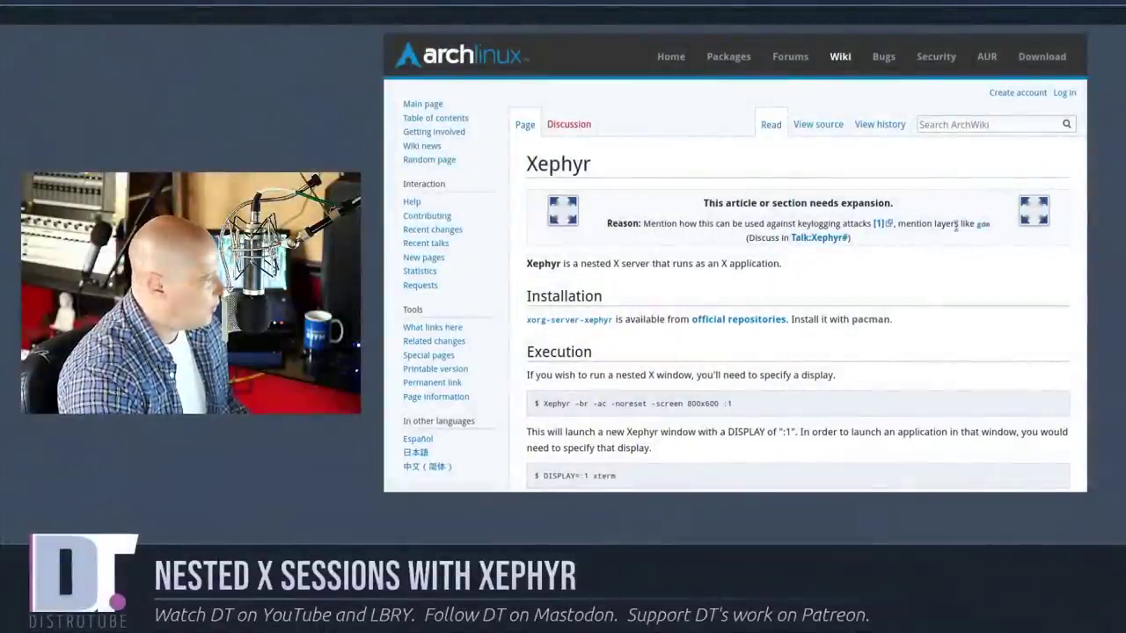
pyautogui.scroll(-5, 1012, 251)
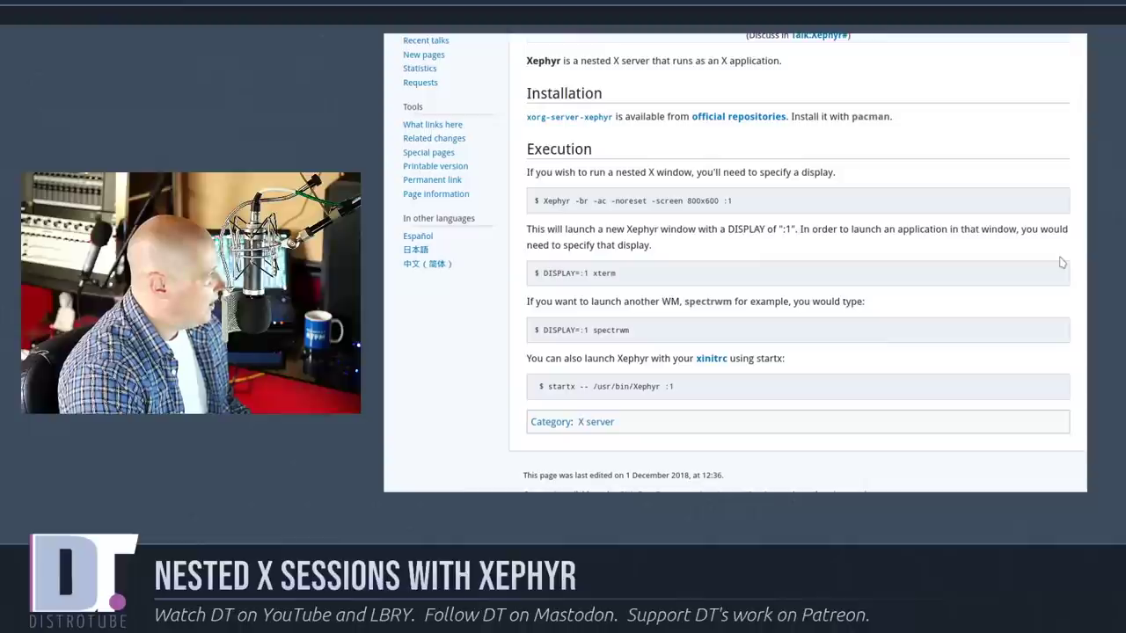
pyautogui.scroll(2, 1061, 262)
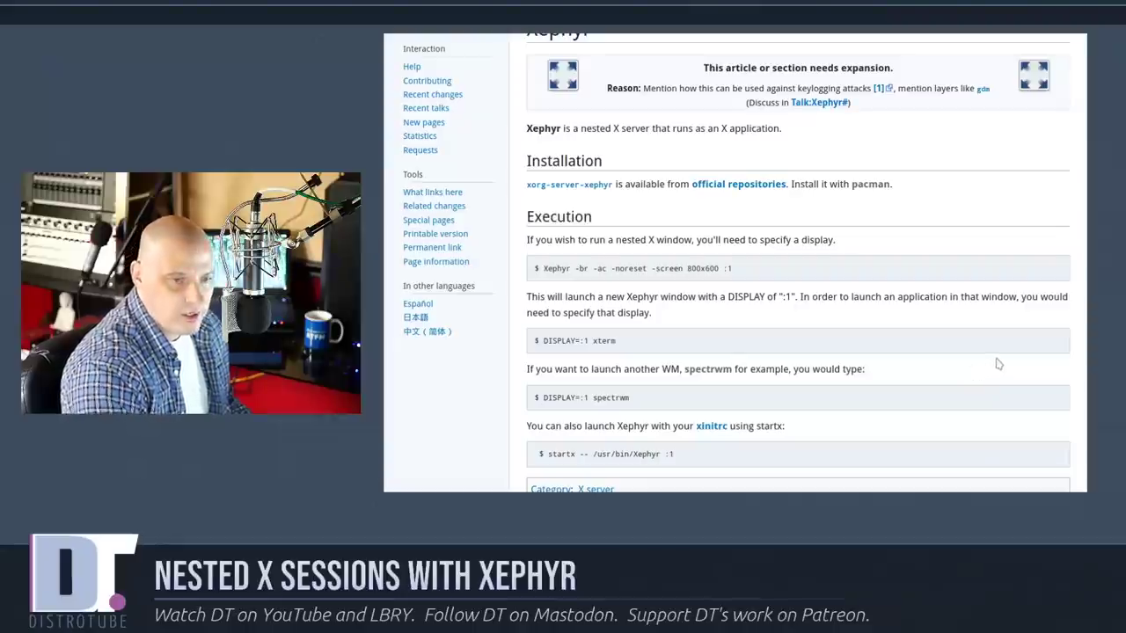
pyautogui.scroll(3, 996, 363)
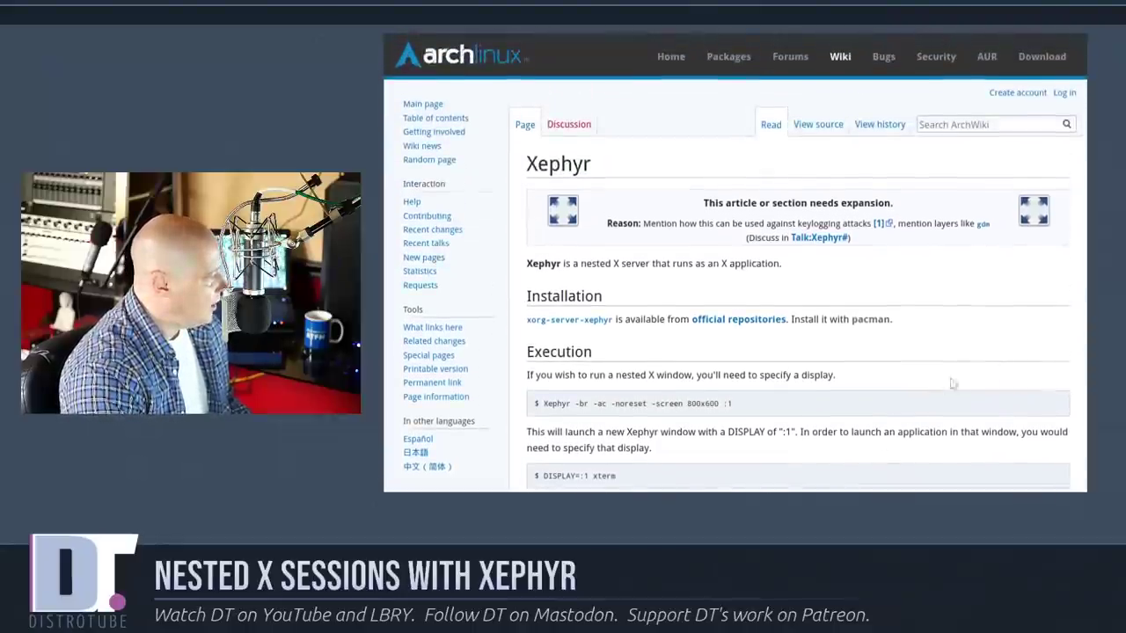
pyautogui.scroll(-3, 954, 382)
pyautogui.scroll(-3, 961, 380)
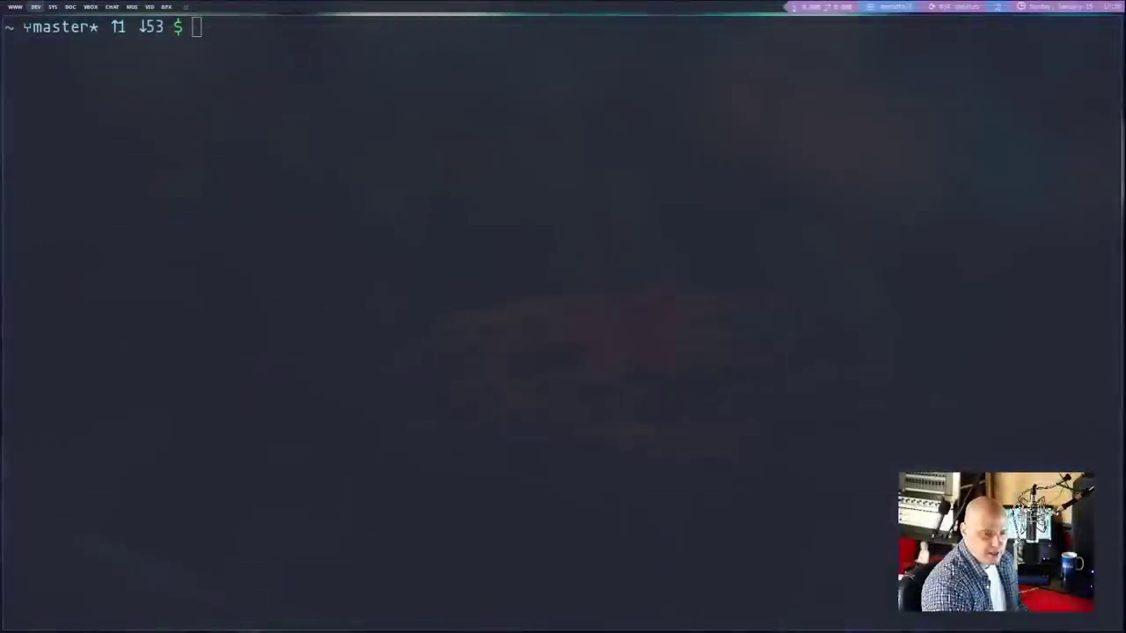
# - Run 'Xephyr -br -ac -noreset -screen 800x600 :1 &' to start the nested display in the background
pyautogui.write('Xephyr -br -ac -noreset -screen 800x600 :1')
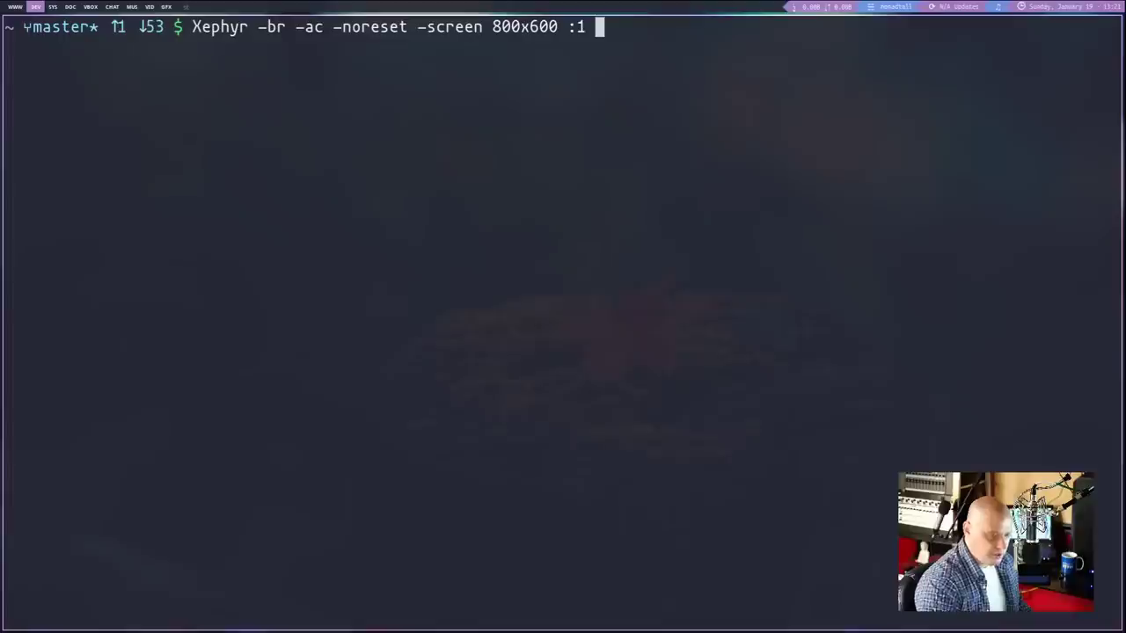
pyautogui.write('&')
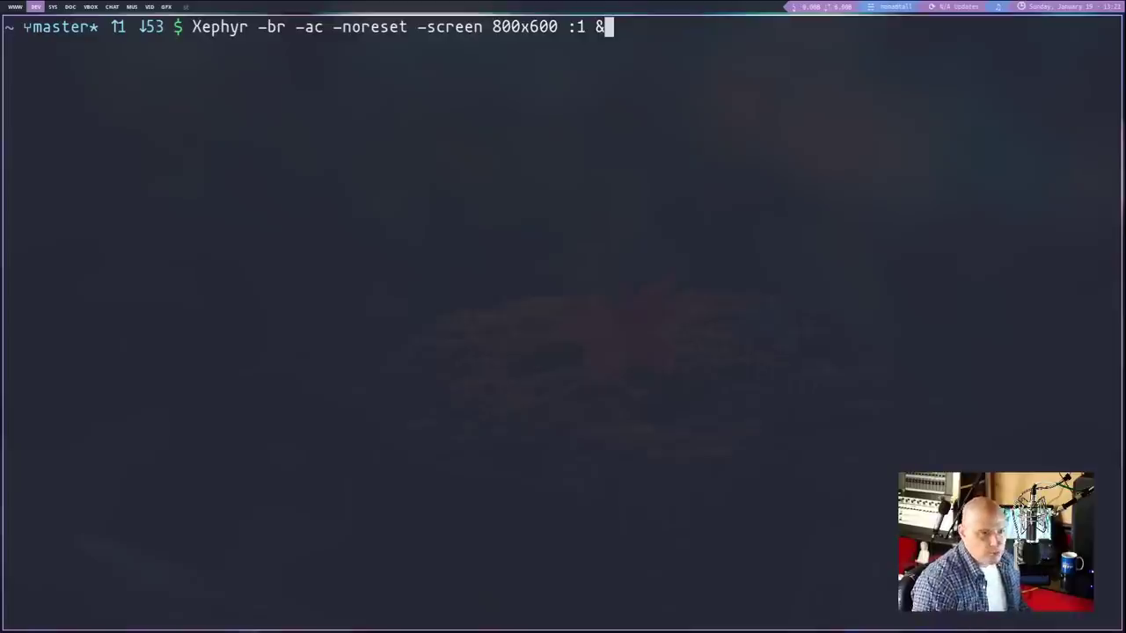
pyautogui.press('Return')
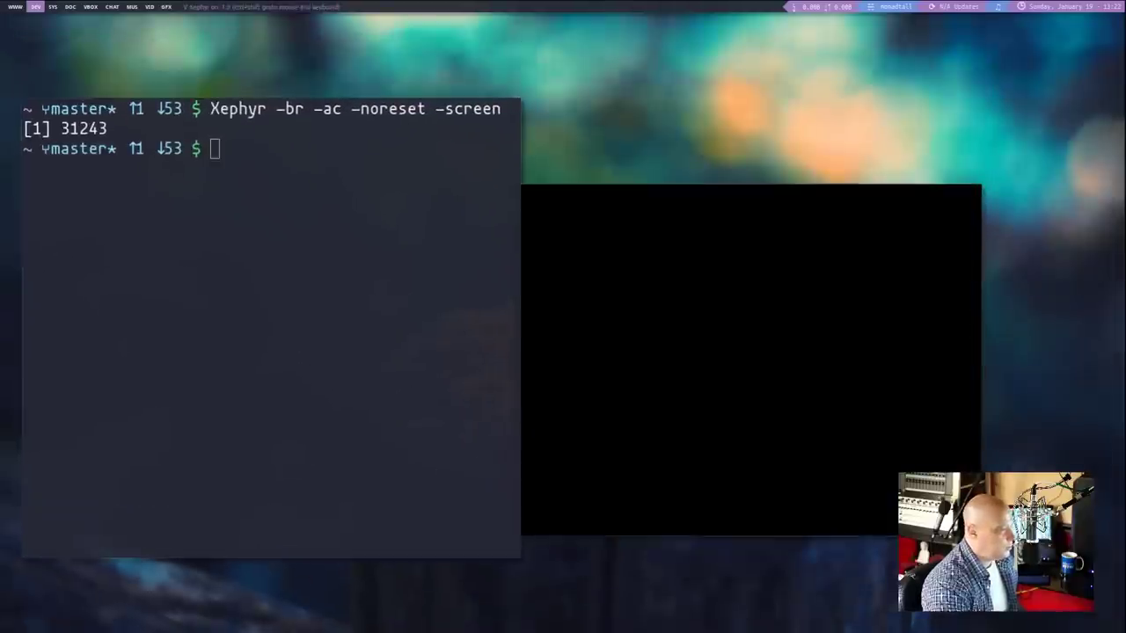
# - Shrink the terminal text slightly and export DISPLAY=:1 in the shell
pyautogui.hotkey('ctrl', '-')
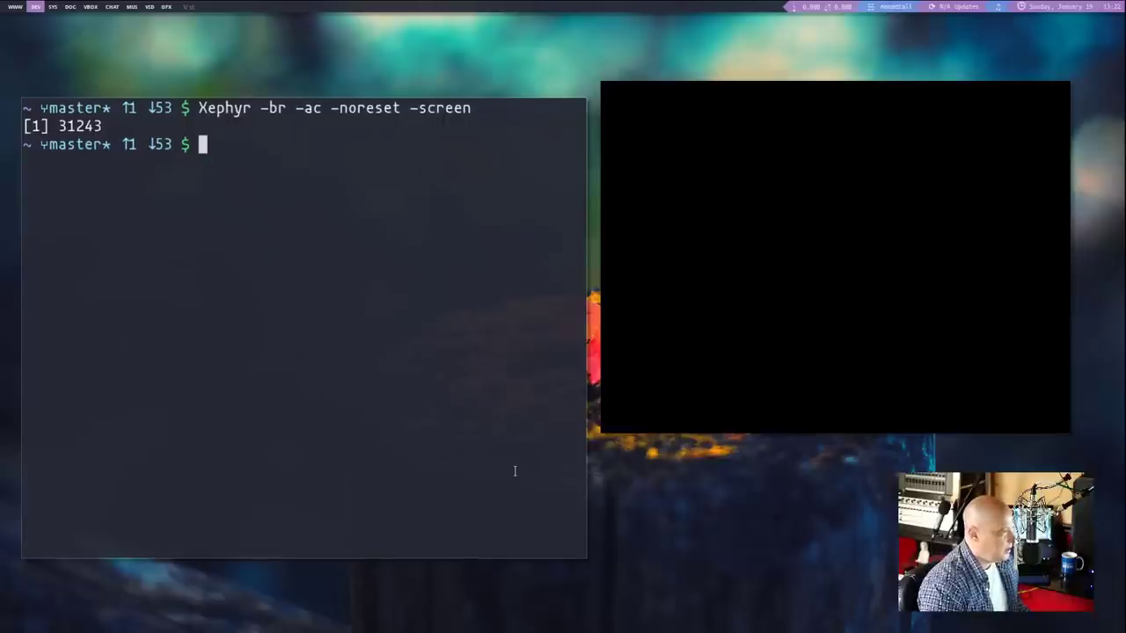
pyautogui.write('export DISPLAY=:1')
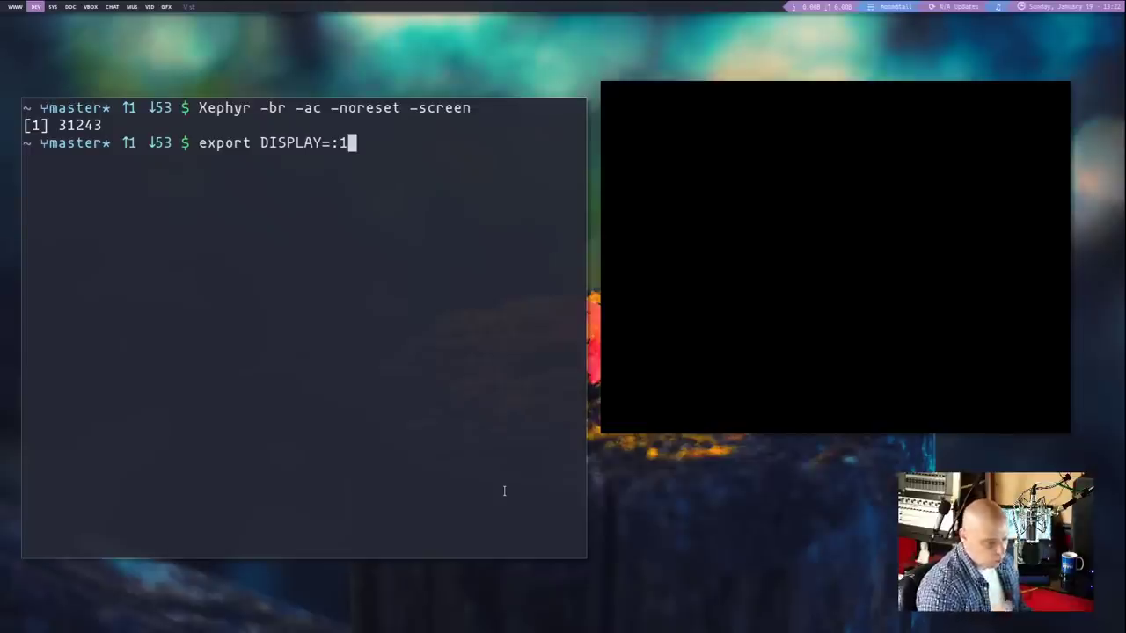
pyautogui.press('Return')
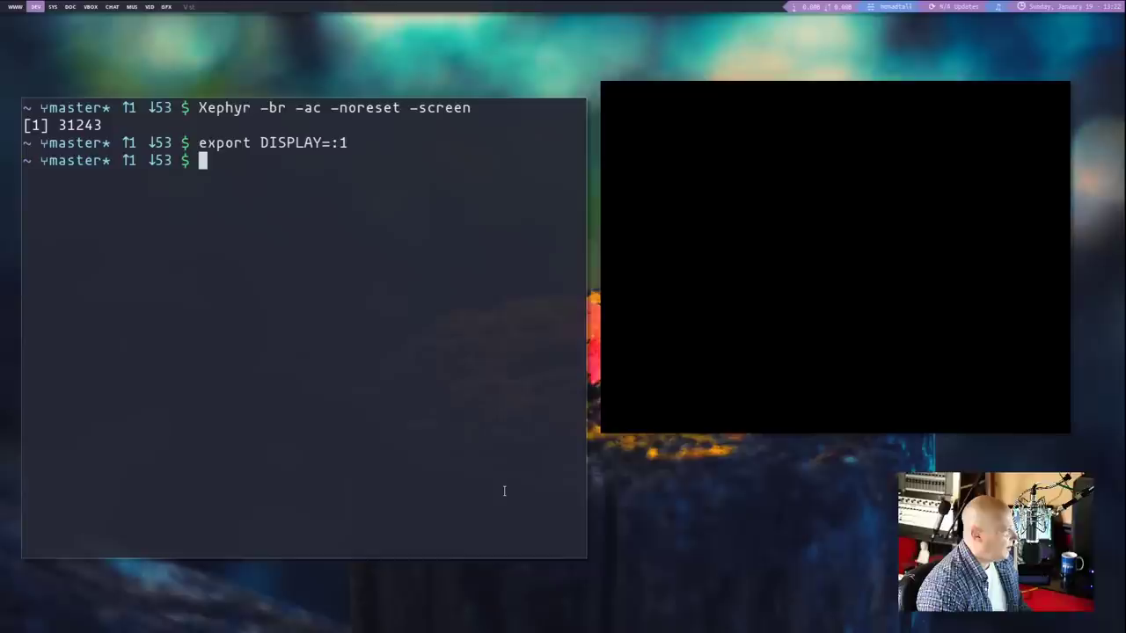
pyautogui.moveTo(669, 369)
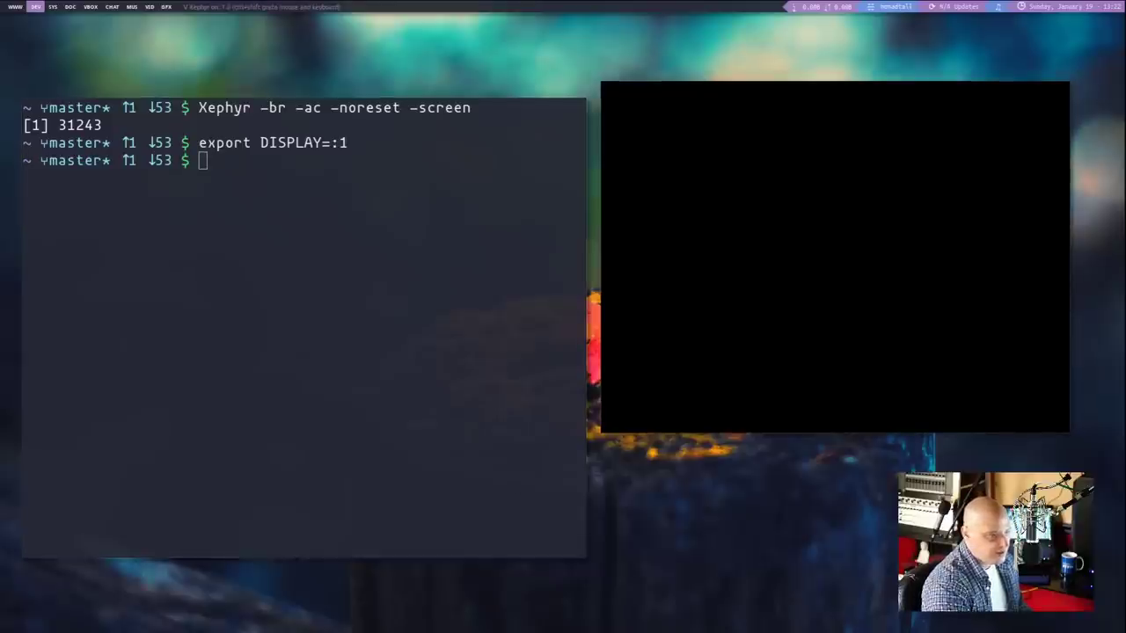
pyautogui.moveTo(373, 547)
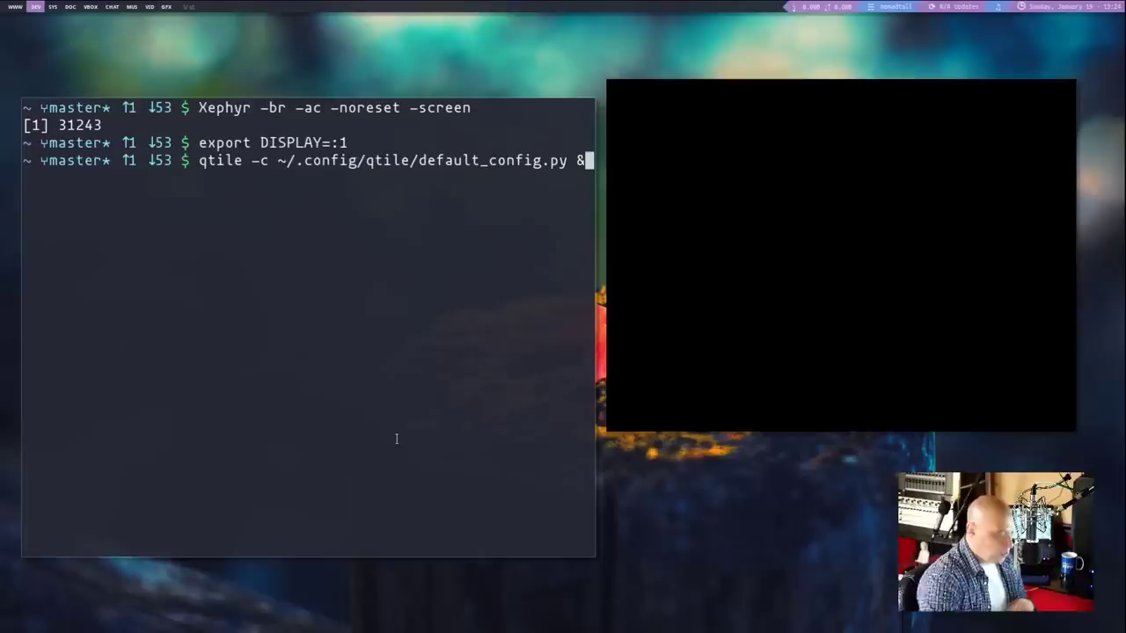
# - Start Qtile with default_config.py, step through groups two to four, and return to group one
pyautogui.press('Return')
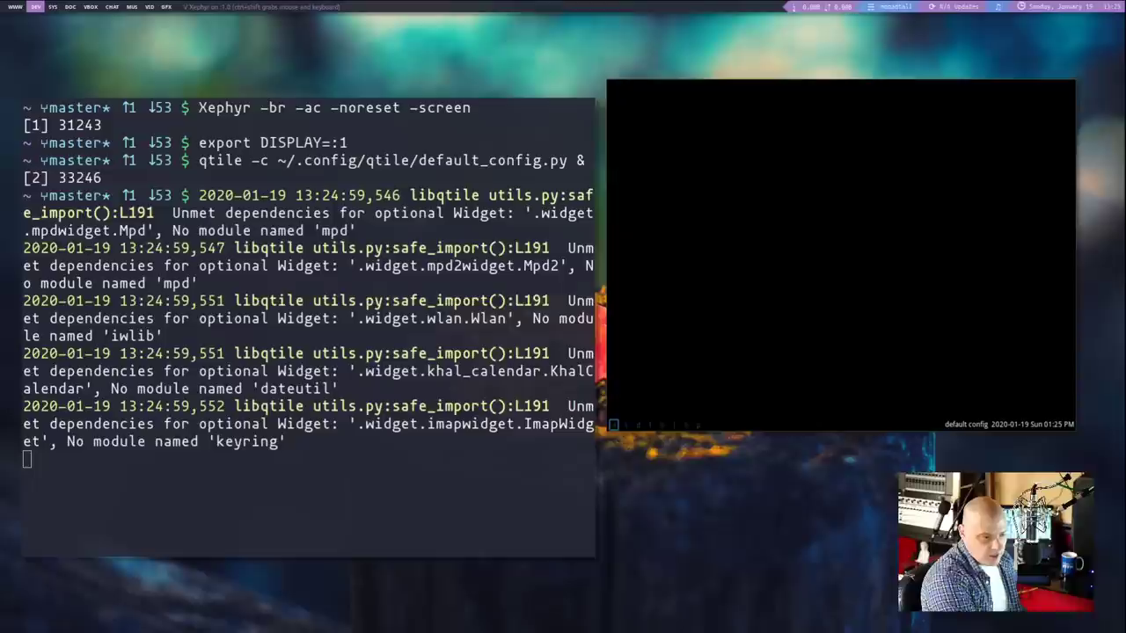
pyautogui.press('super+s')
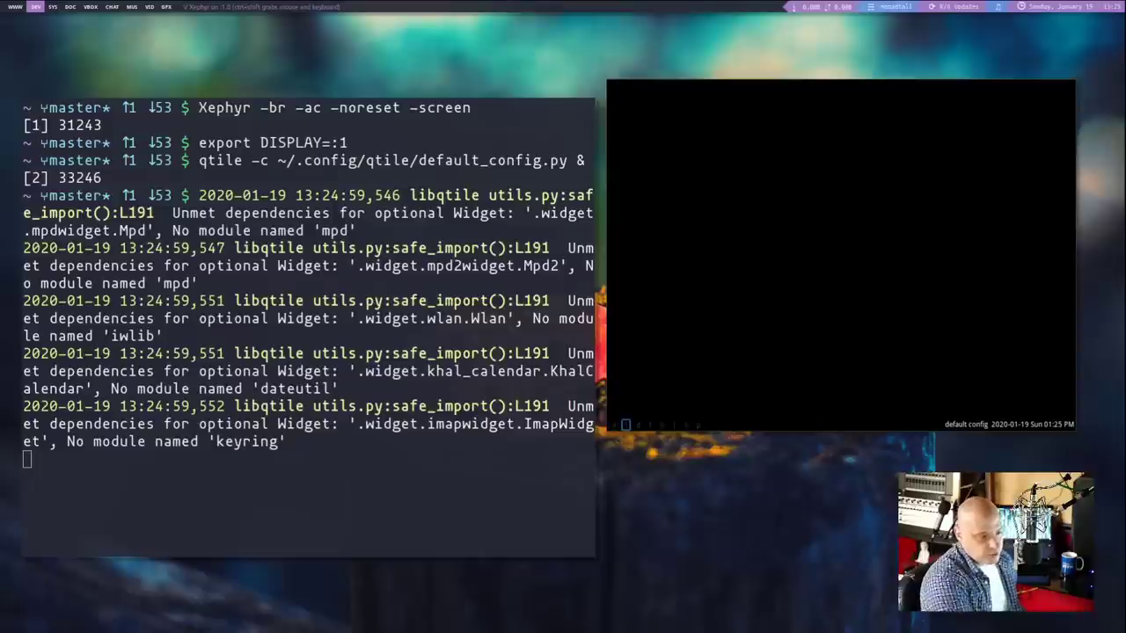
pyautogui.press('super+d')
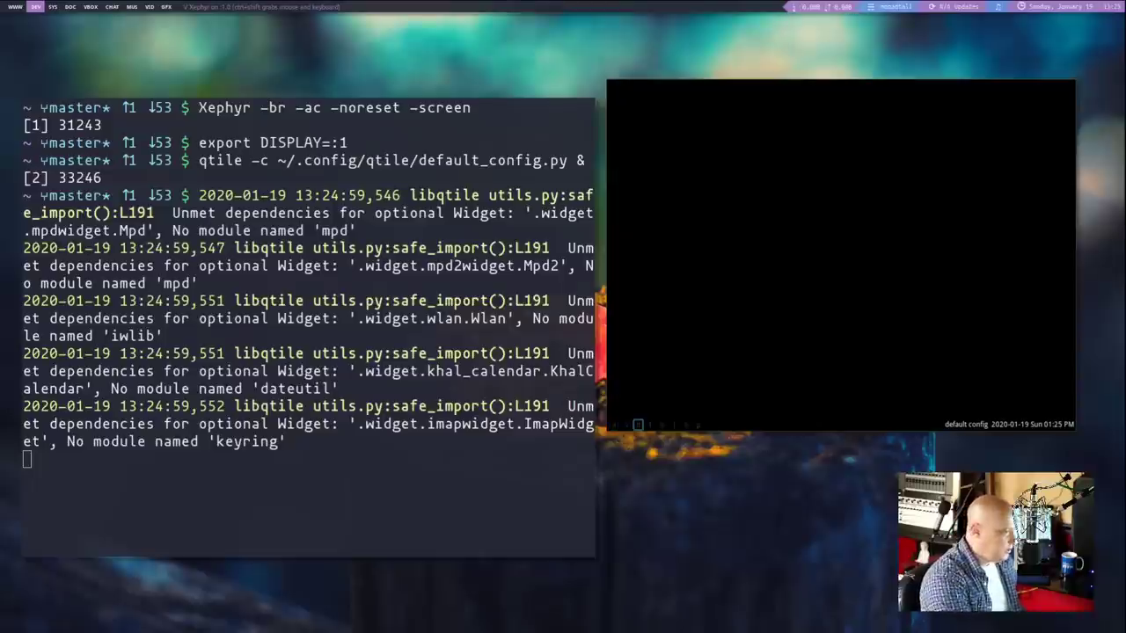
pyautogui.press('super+d')
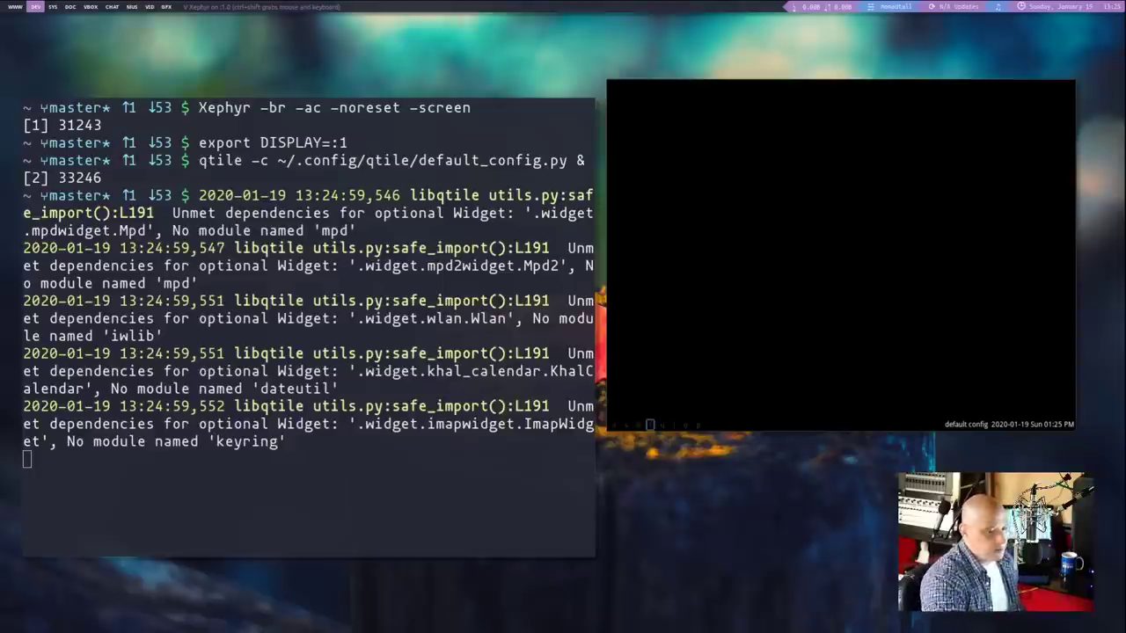
pyautogui.press('super+a')
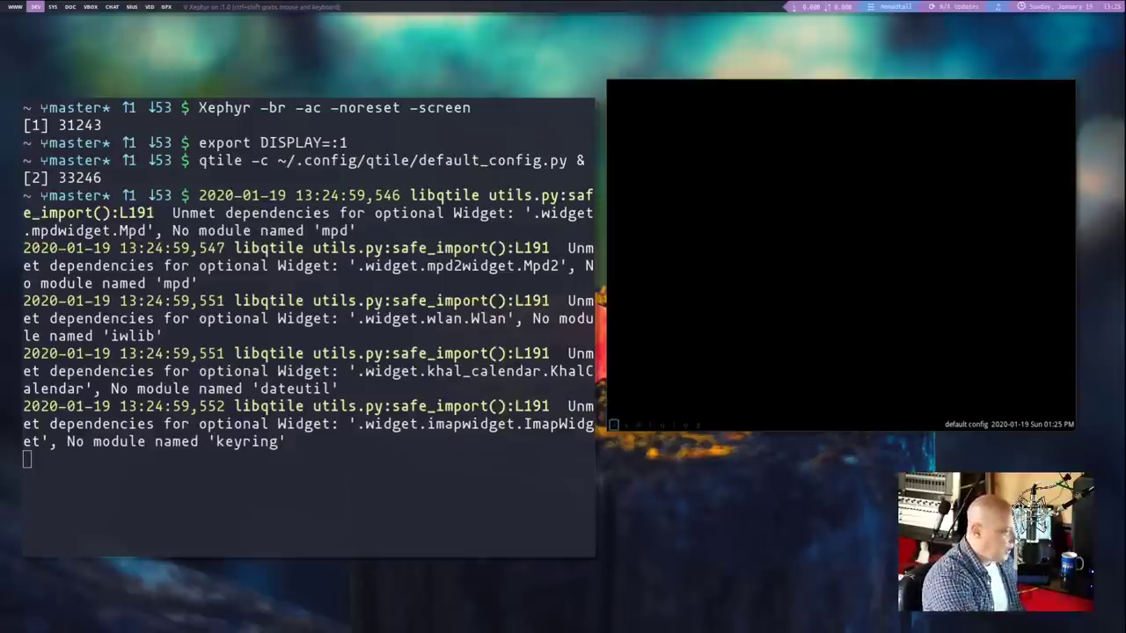
# - Open two side-by-side terminals and run htop in the right one after a misspelled attempt
pyautogui.press('super+Return')
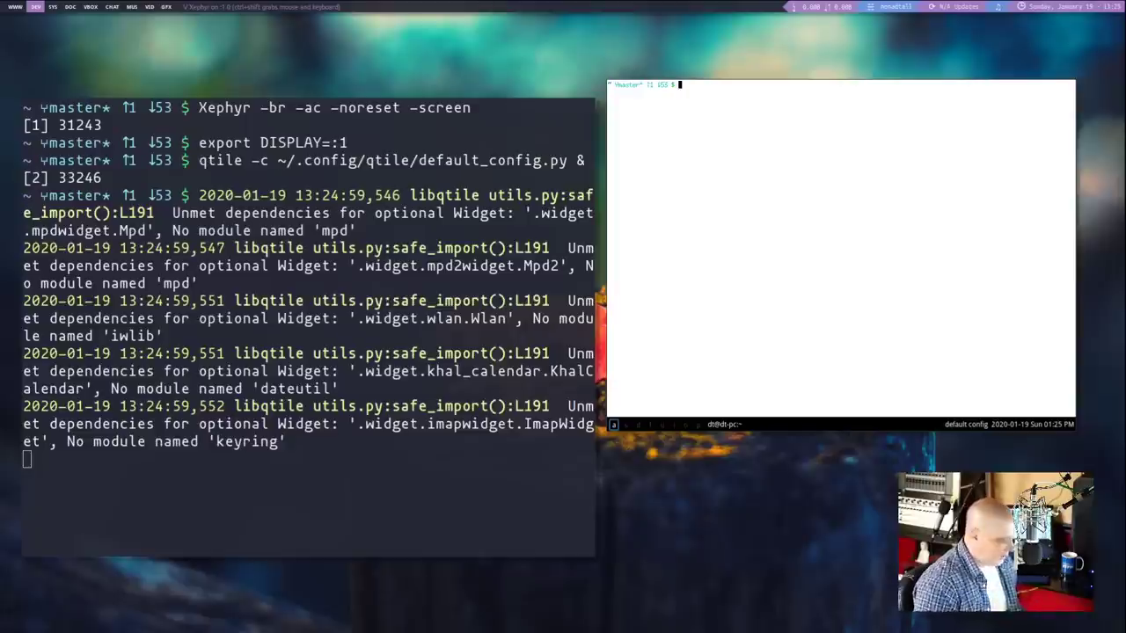
pyautogui.press('super+Return')
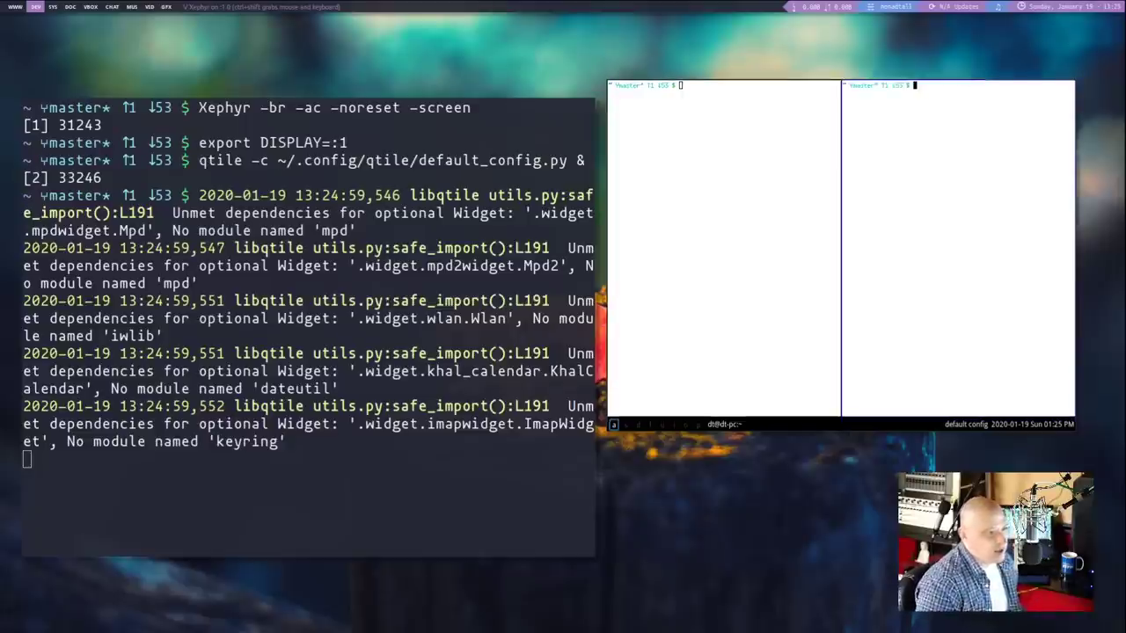
pyautogui.write('hto')
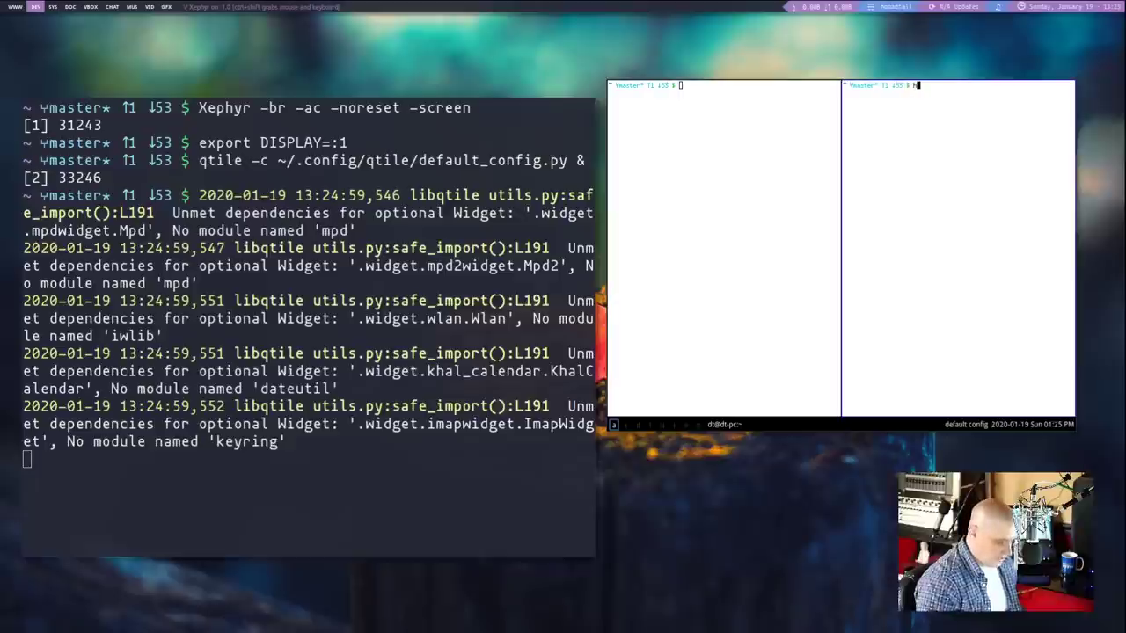
pyautogui.press('BackSpace')
pyautogui.press('BackSpace')
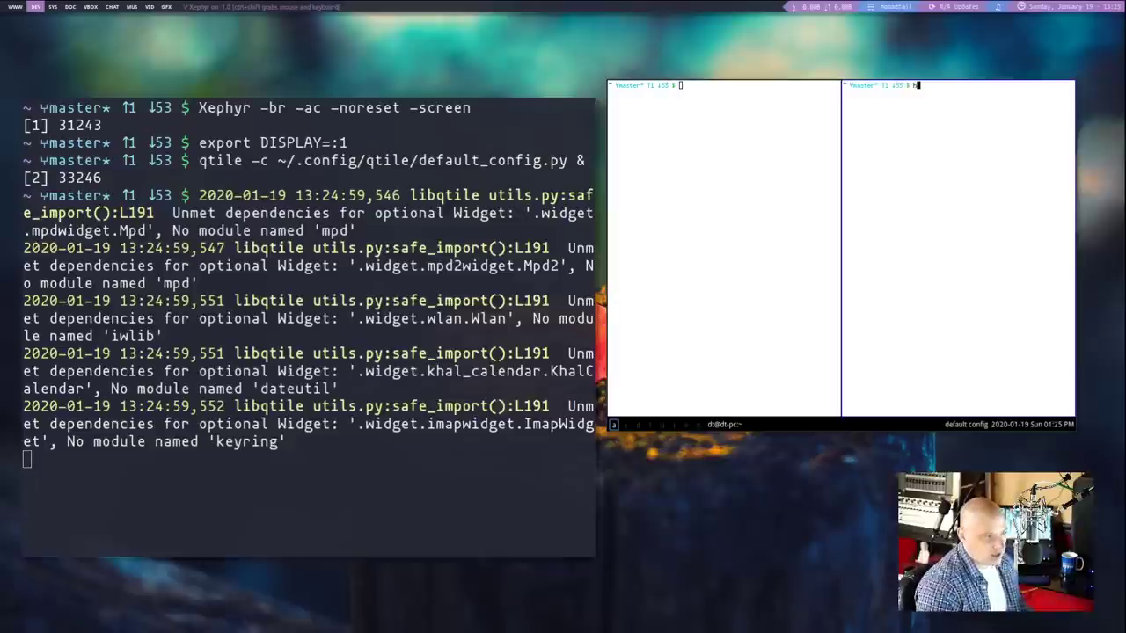
pyautogui.write('ttp')
pyautogui.press('Return')
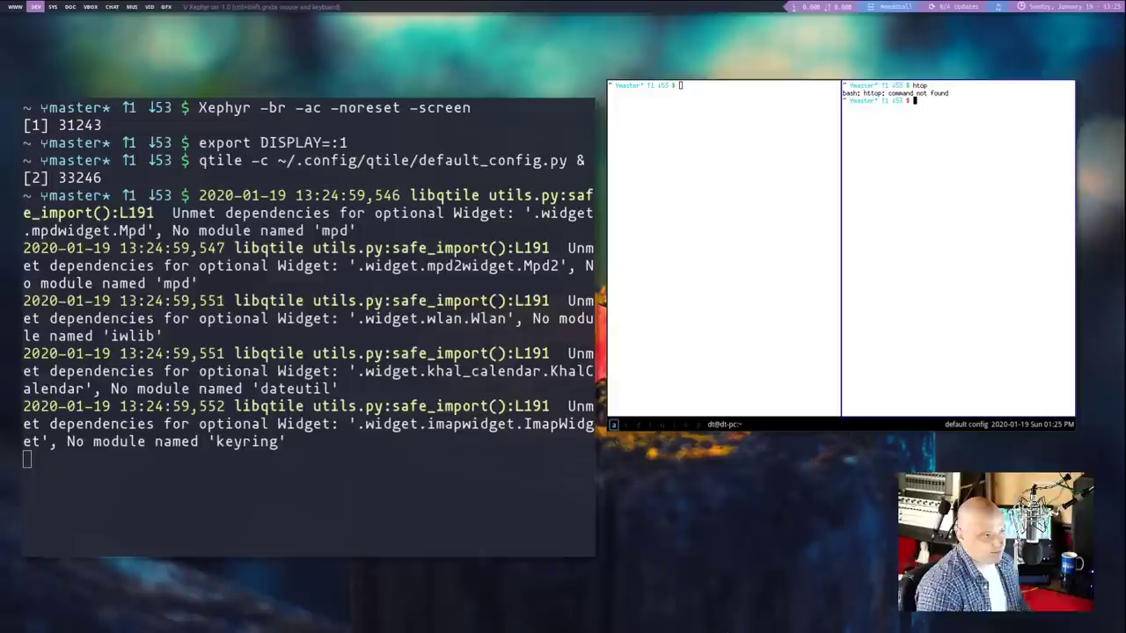
pyautogui.write('htop')
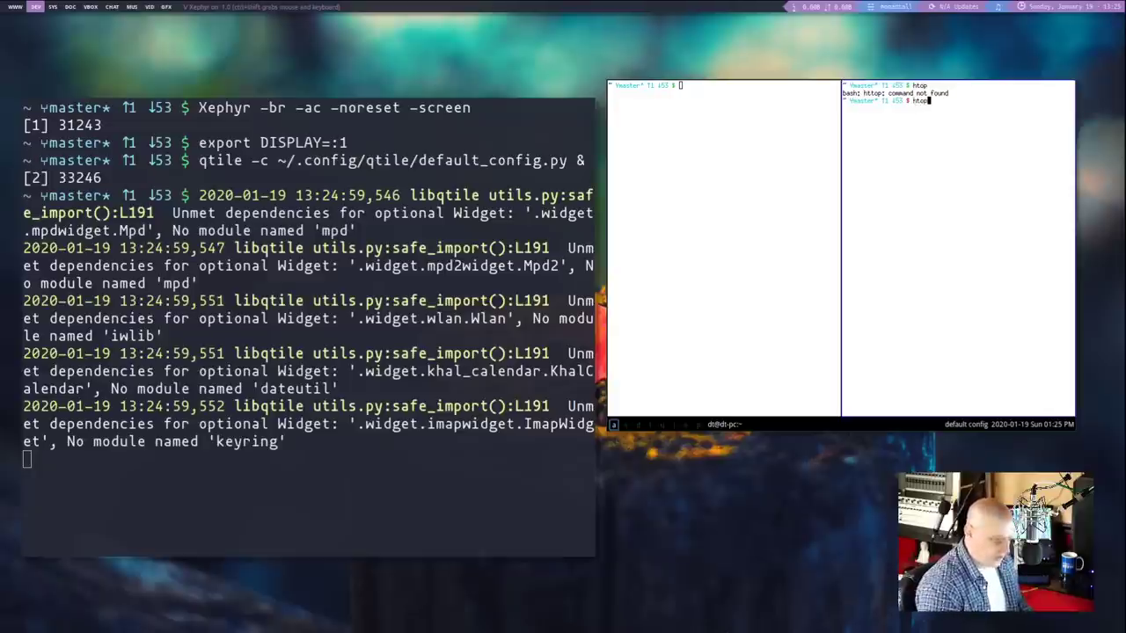
pyautogui.press('Return')
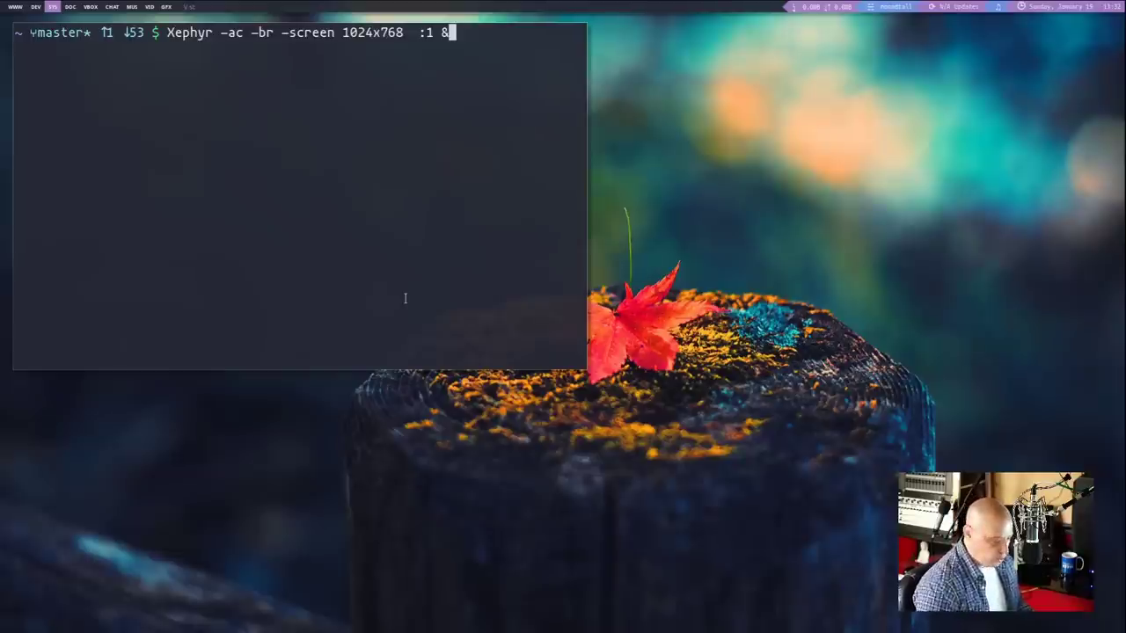
# - Launch the 1024x768 Xephyr nested display on :1
pyautogui.press('Return')
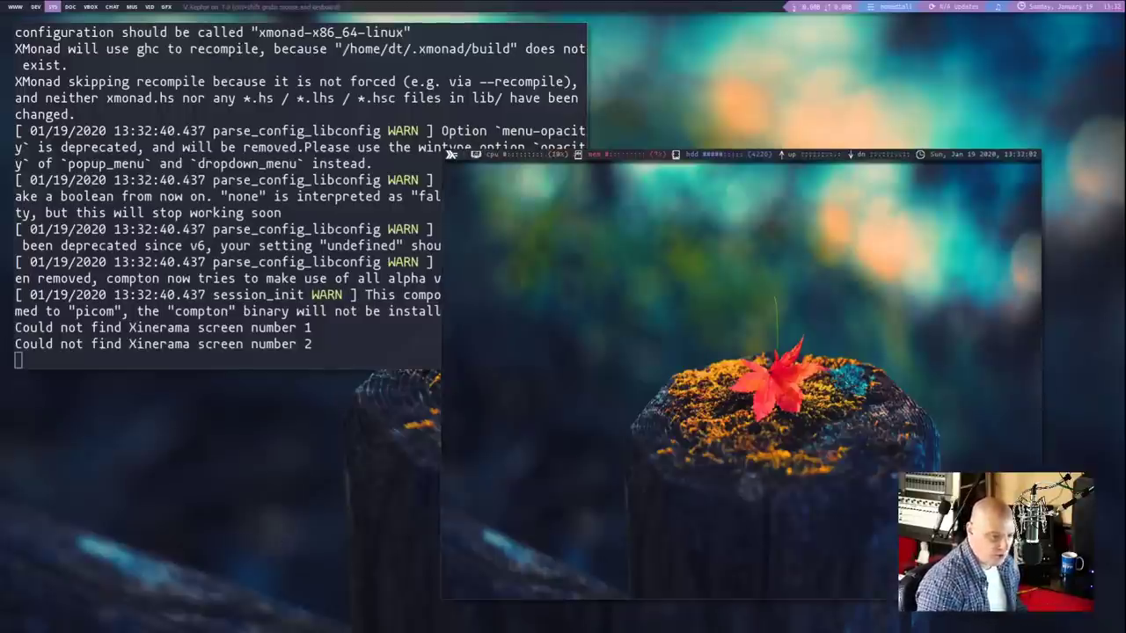
pyautogui.press('super+Return')
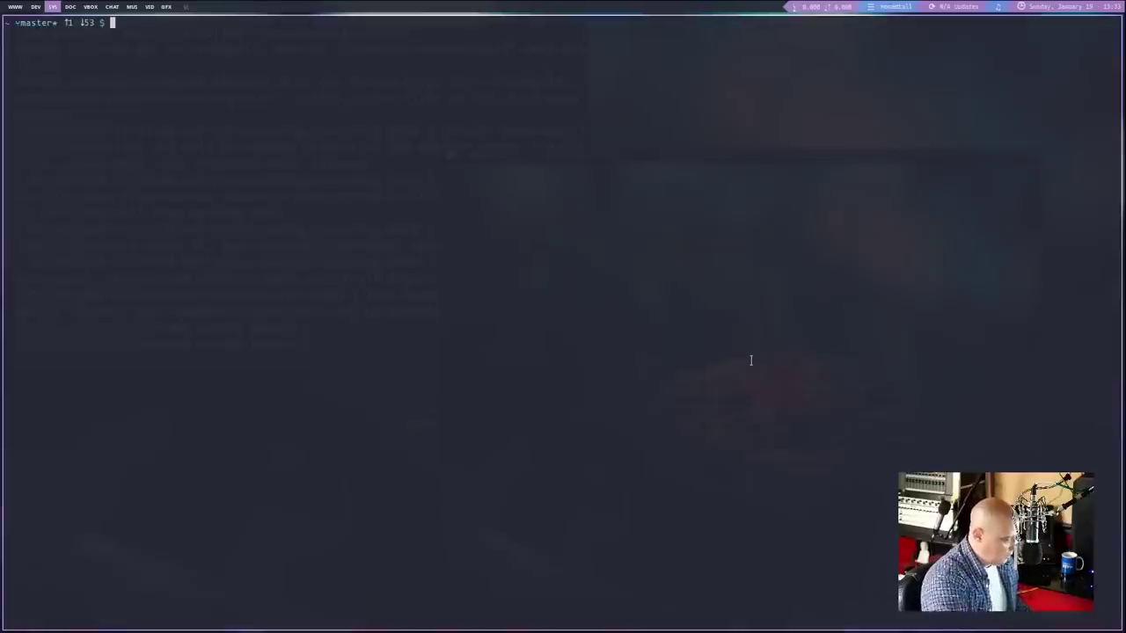
pyautogui.press('super+shift+c')
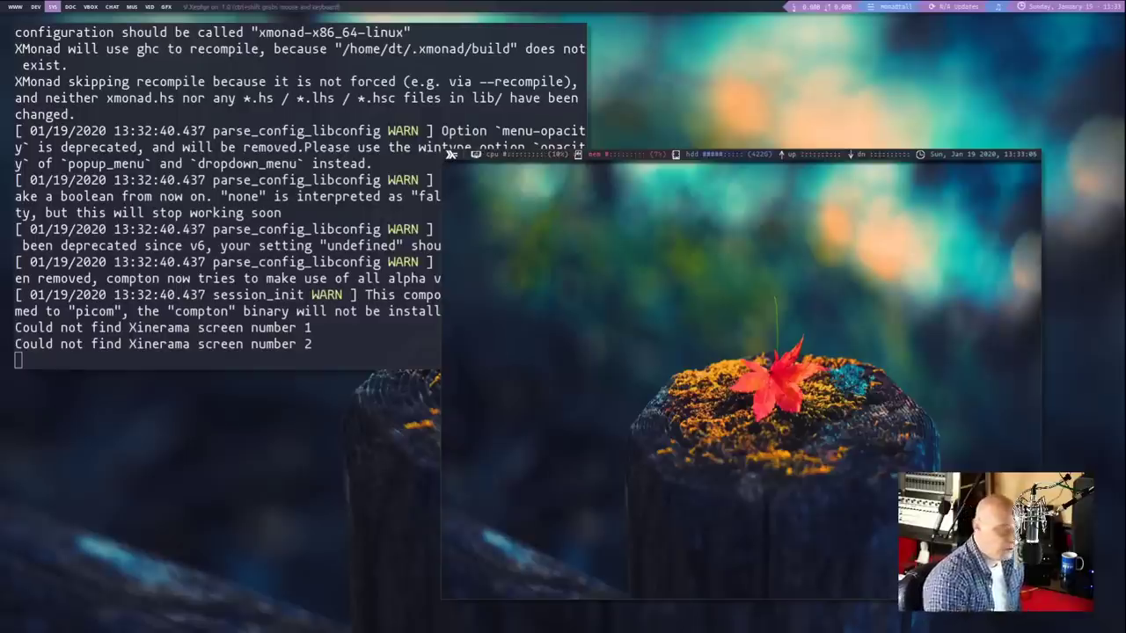